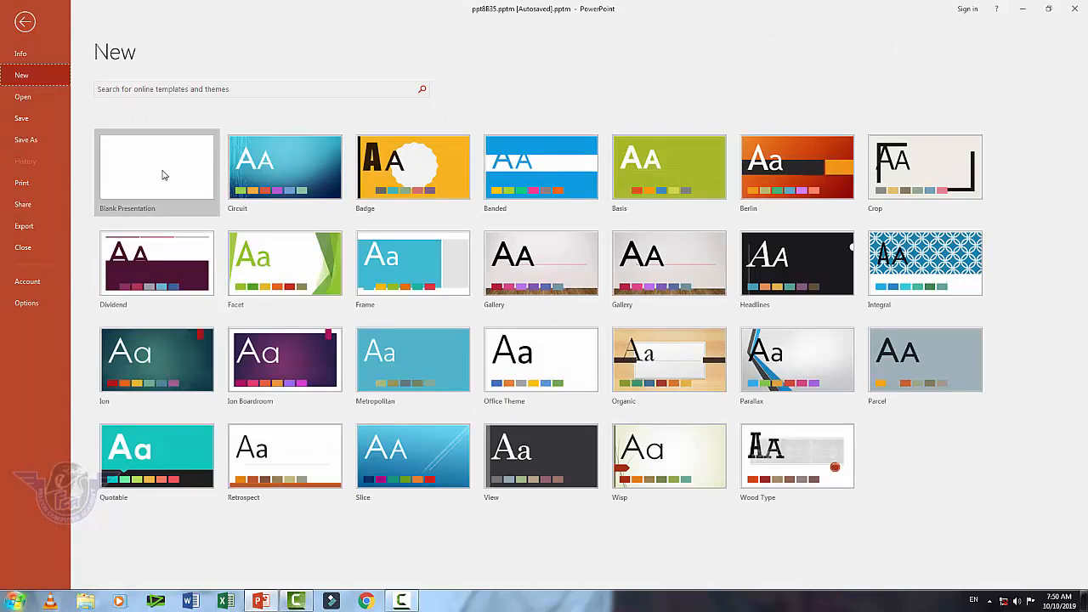
- Create a blank presentation and change the first slide's layout to Blank
click(162, 175)
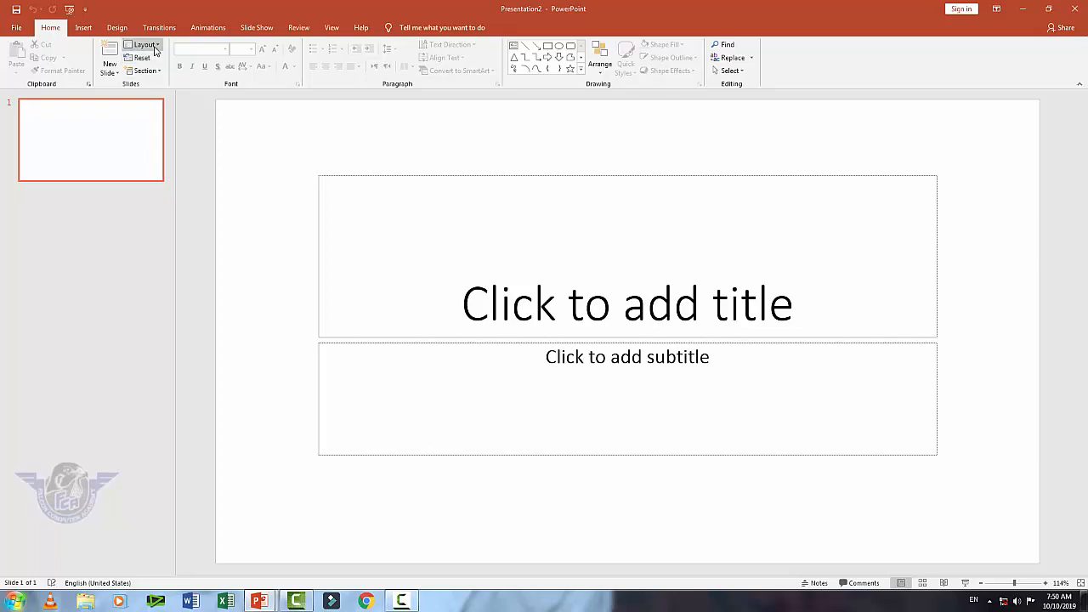
click(156, 51)
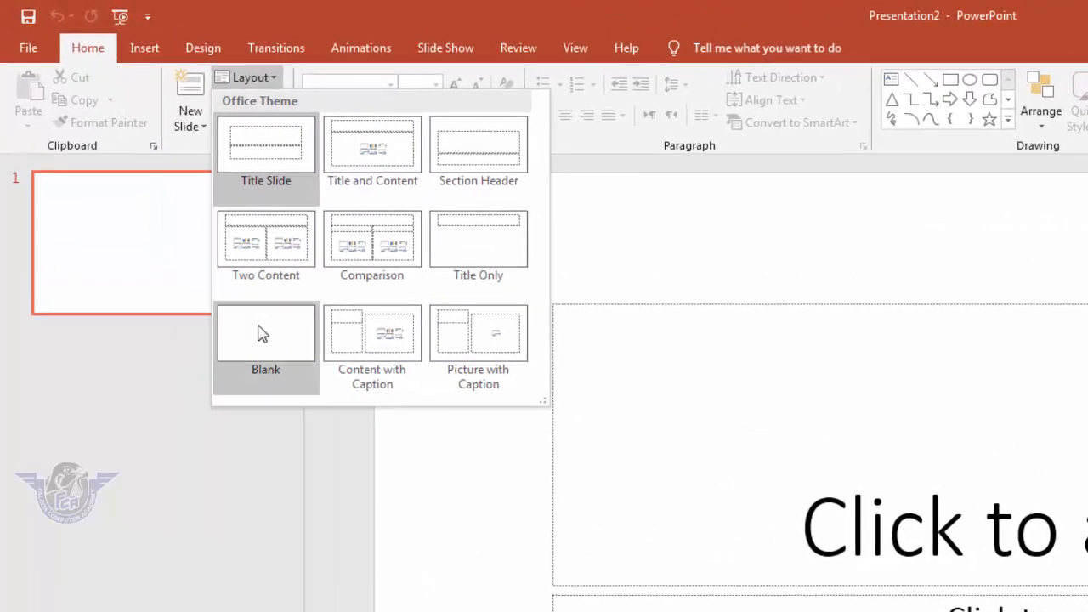
click(156, 202)
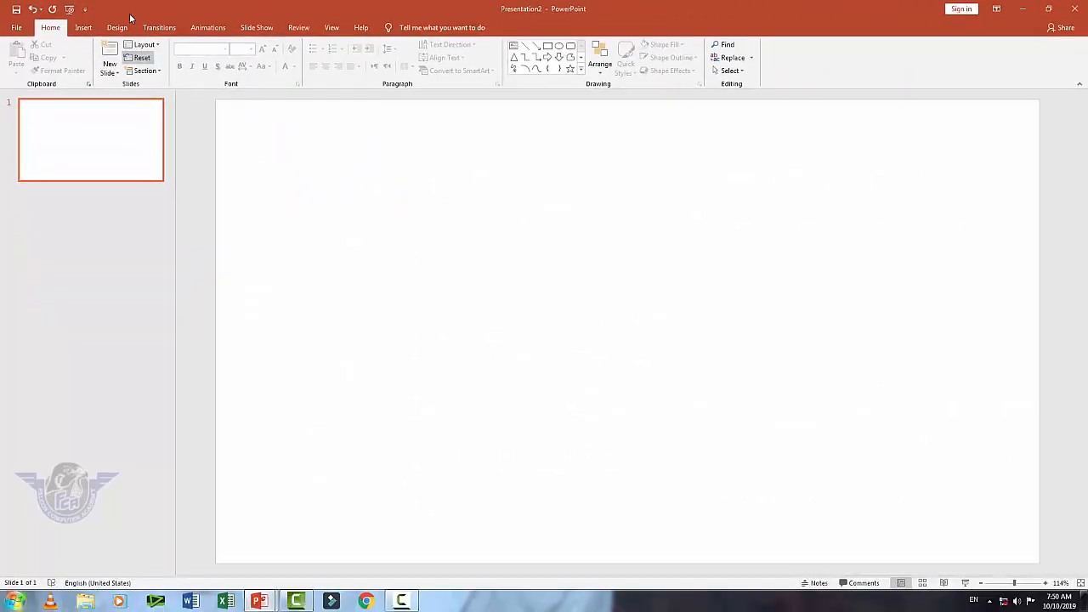
- Give the slide background a gradient fill using the gray radial preset from the fourth row of presets
click(123, 30)
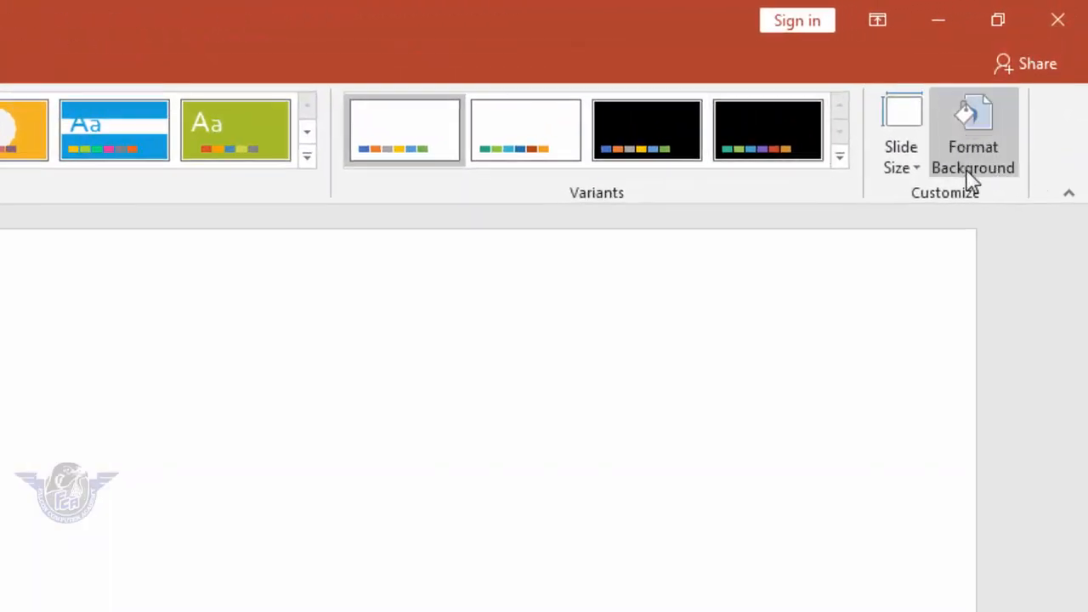
click(972, 172)
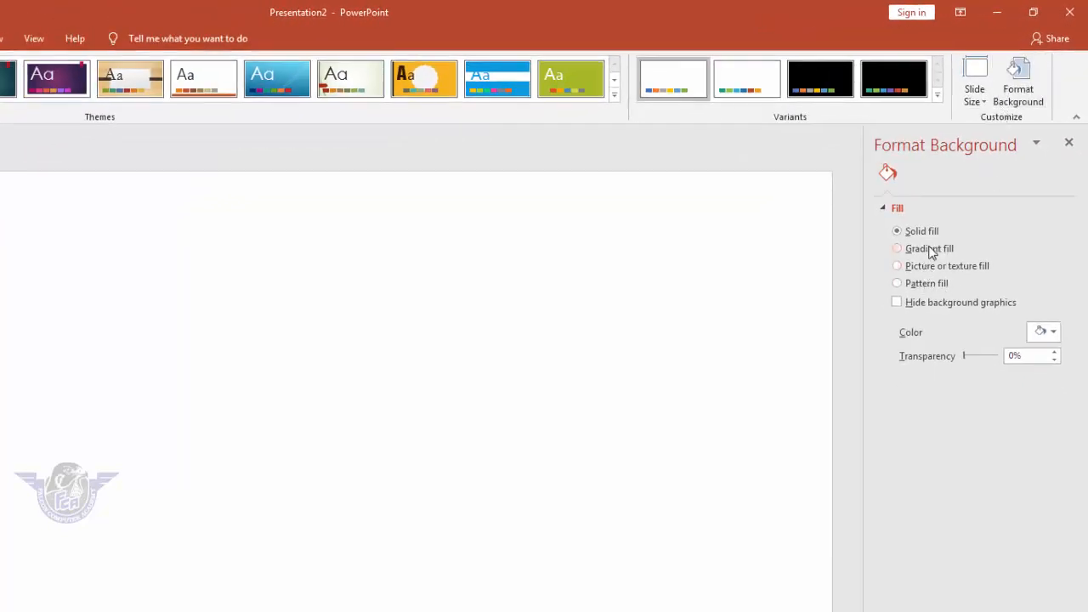
click(908, 287)
click(1054, 333)
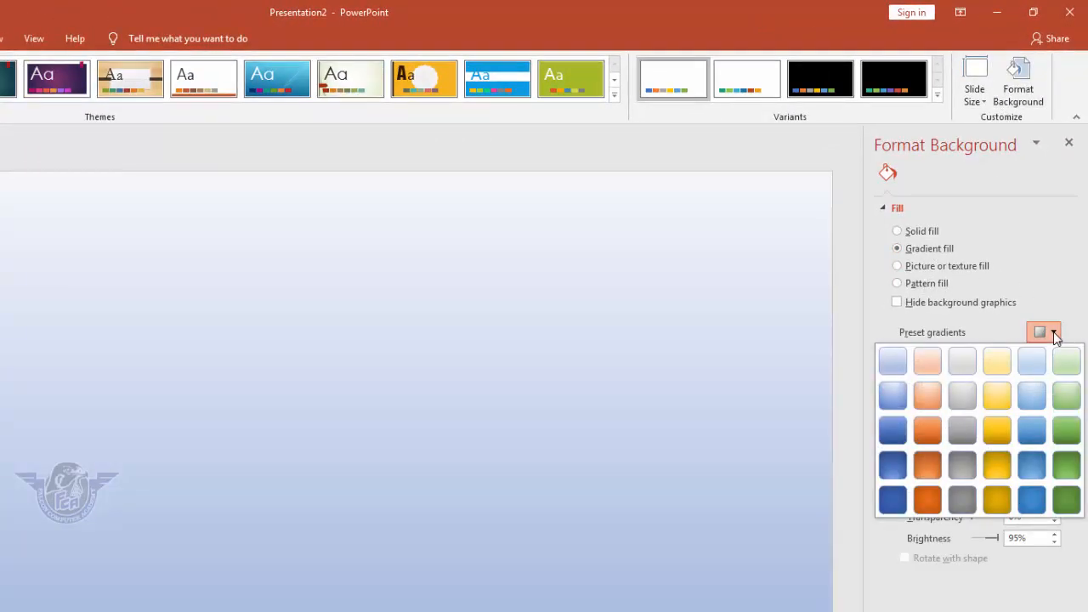
click(963, 466)
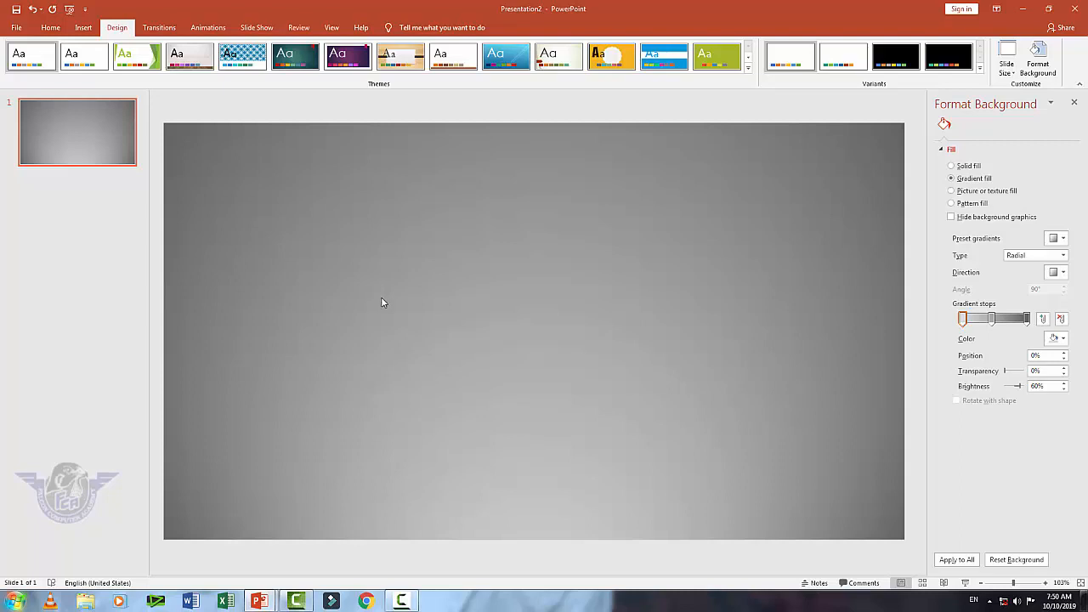
- Draw a square about 2.6" on each side in the upper-left area of the slide
click(83, 28)
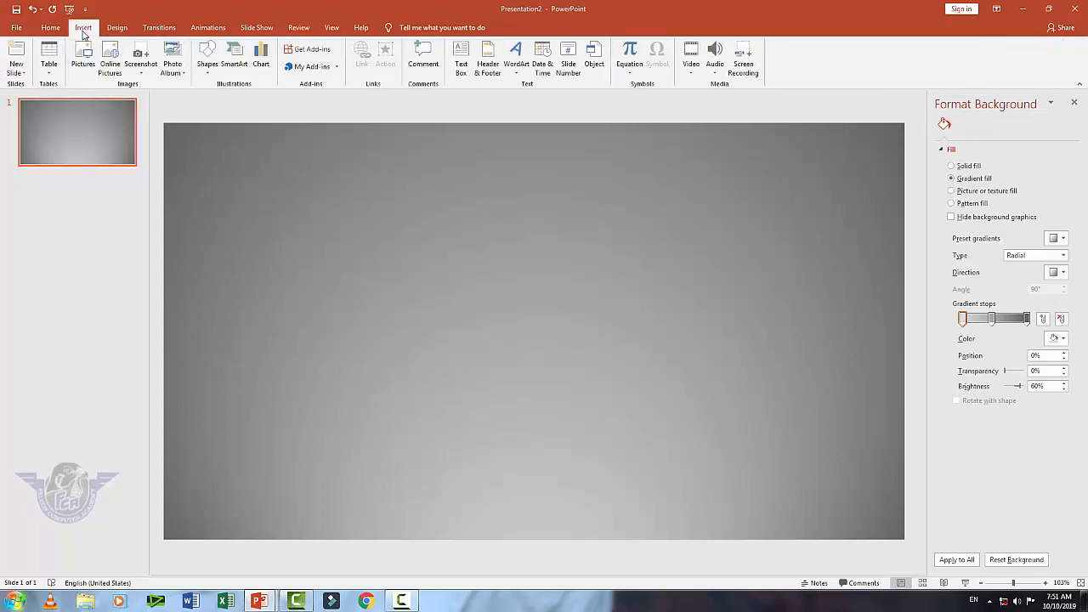
click(208, 68)
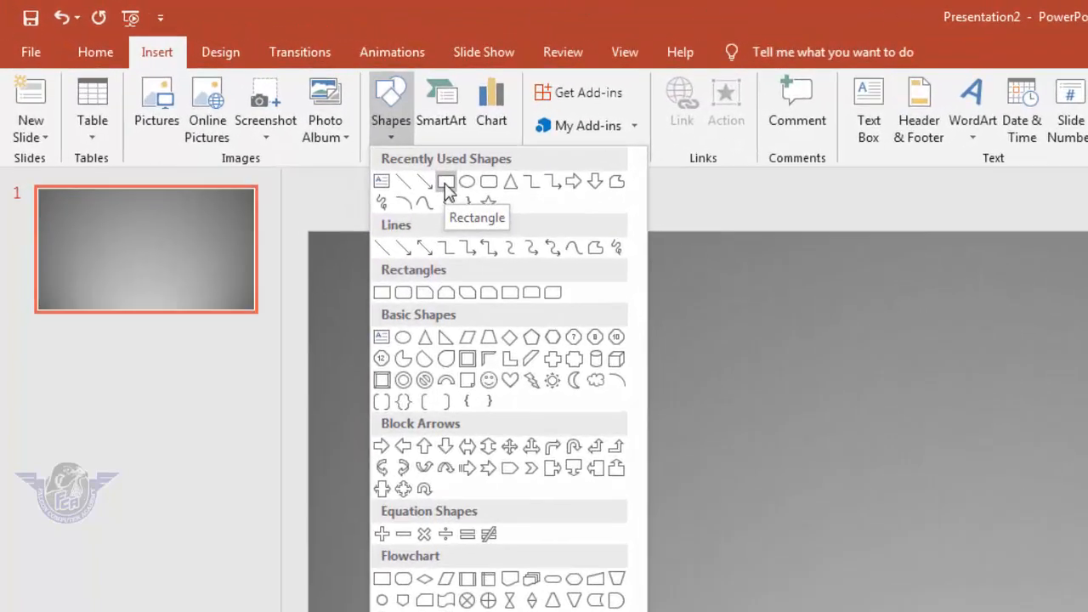
click(445, 184)
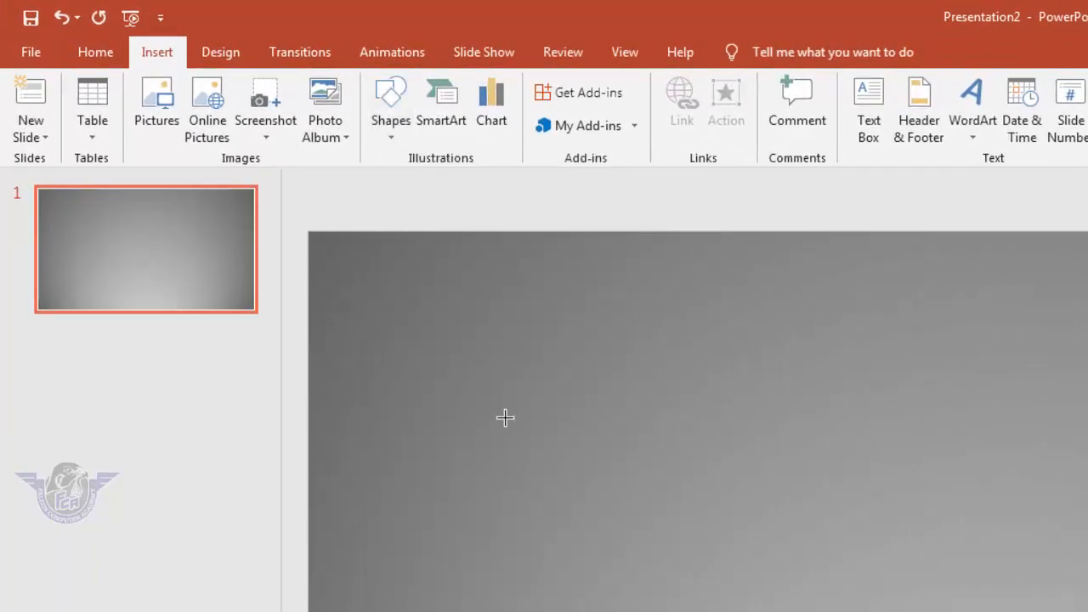
mouse_move(380, 321)
mouse_down()
mouse_move(485, 451)
mouse_move(573, 597)
mouse_up()
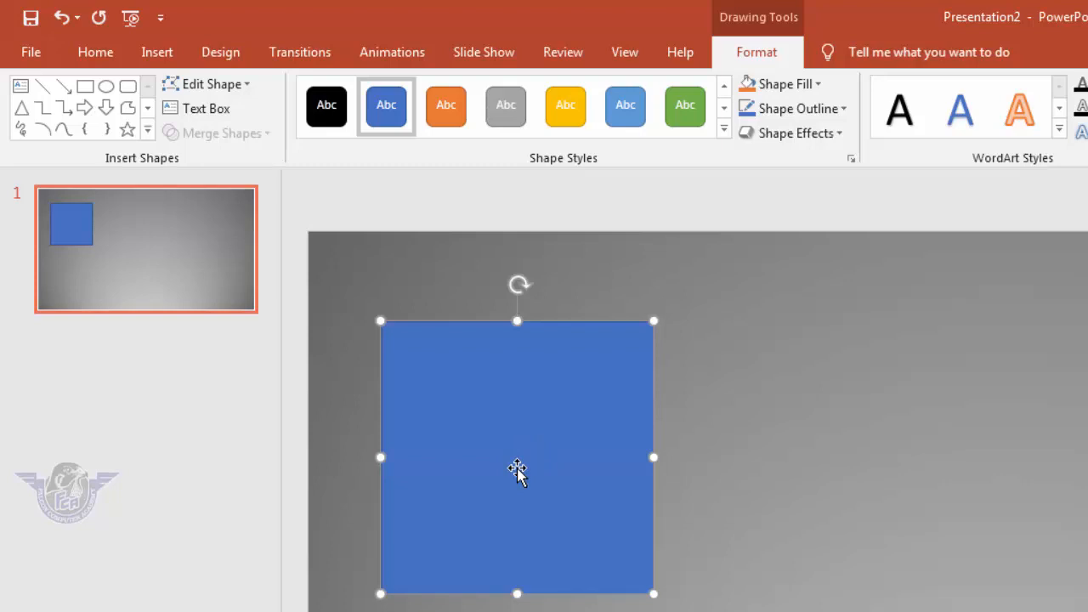
- Draw a small circle centred on the square's right edge and place a copy centred on its bottom edge
click(107, 89)
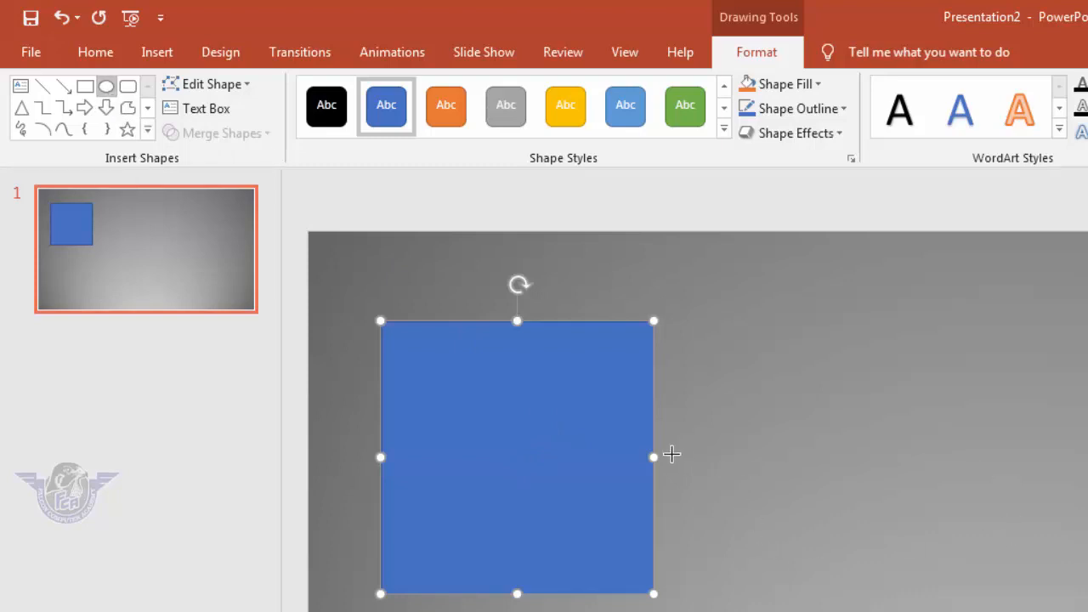
drag(624, 417, 671, 482)
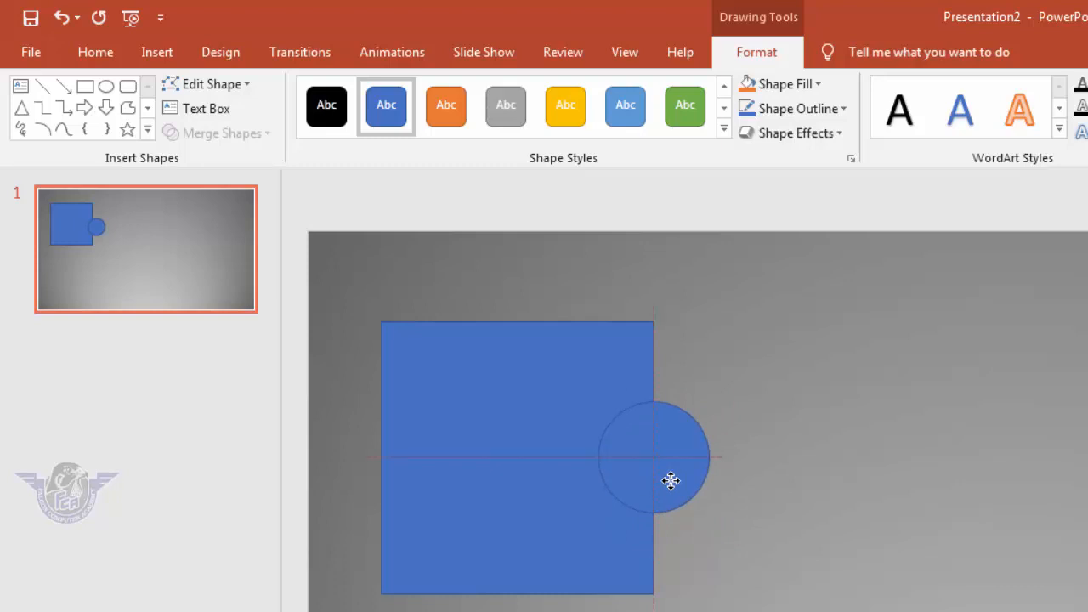
drag(671, 481, 524, 596)
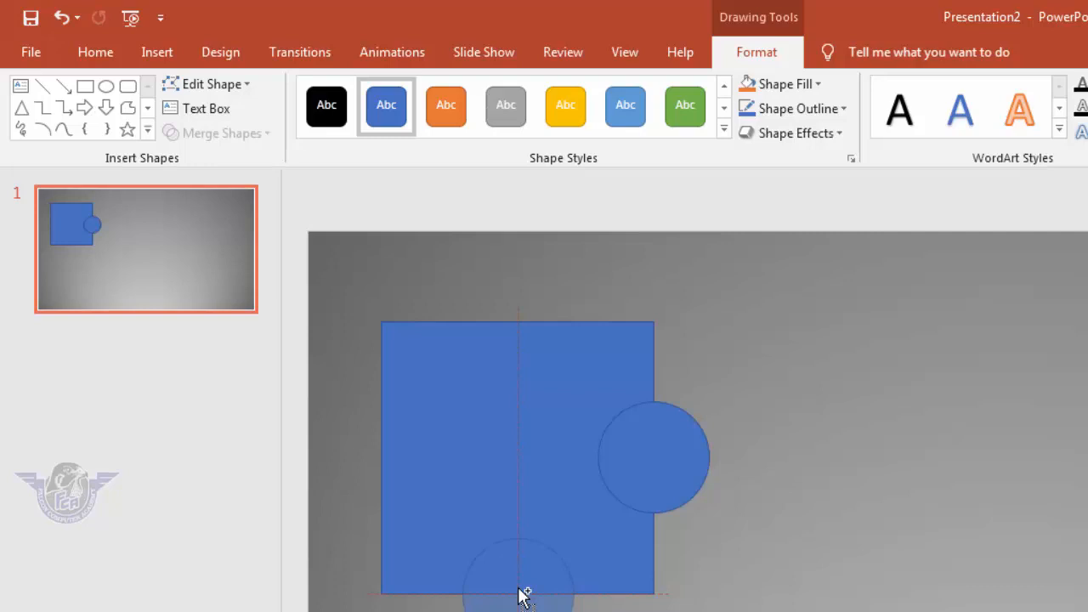
drag(523, 596, 547, 593)
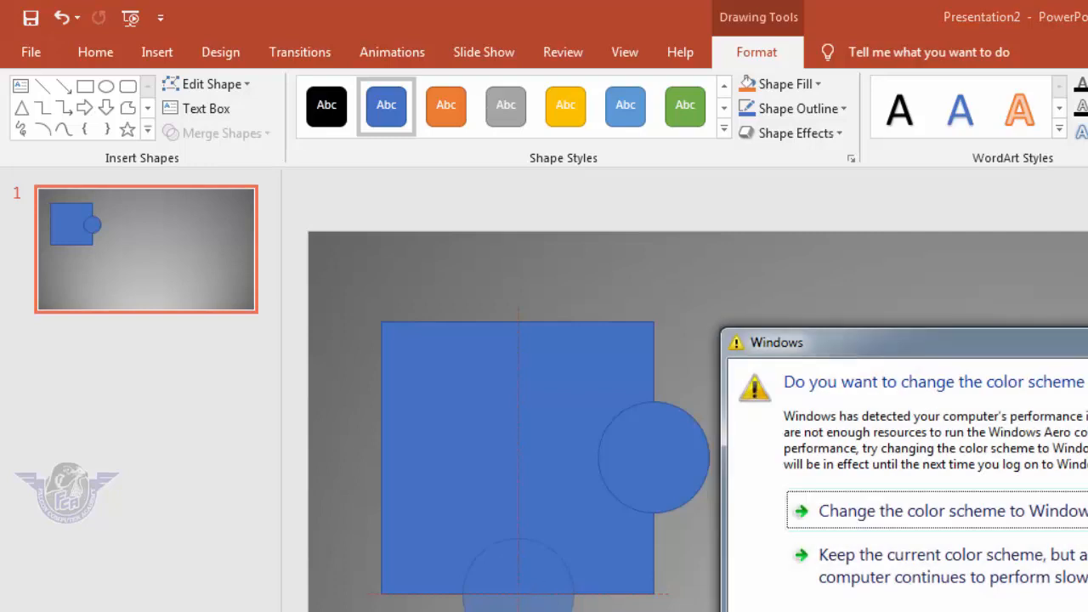
key(Escape)
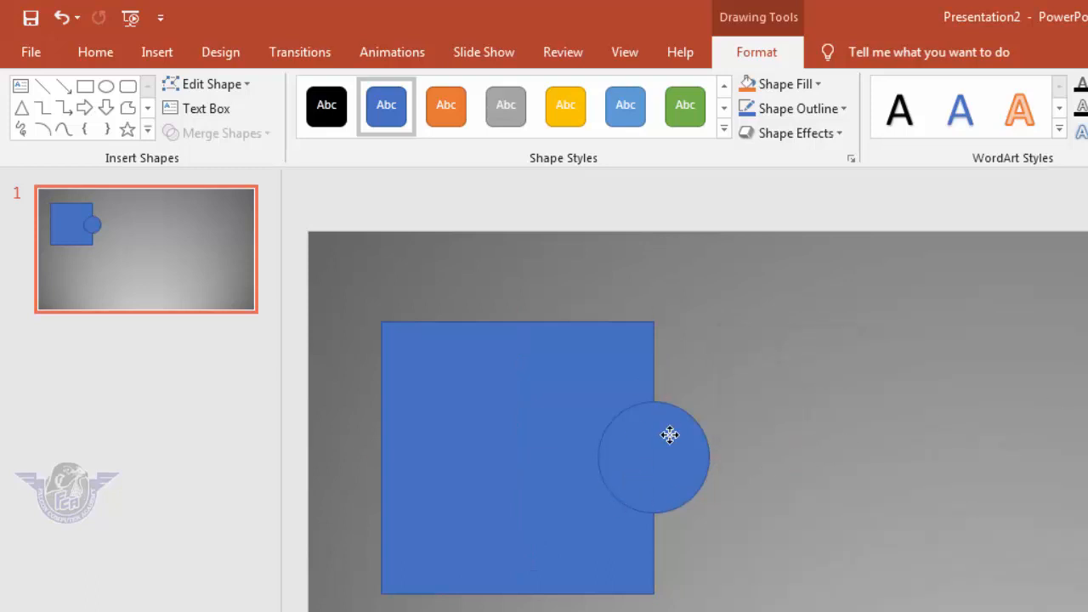
drag(670, 435, 539, 584)
key(ctrl+z)
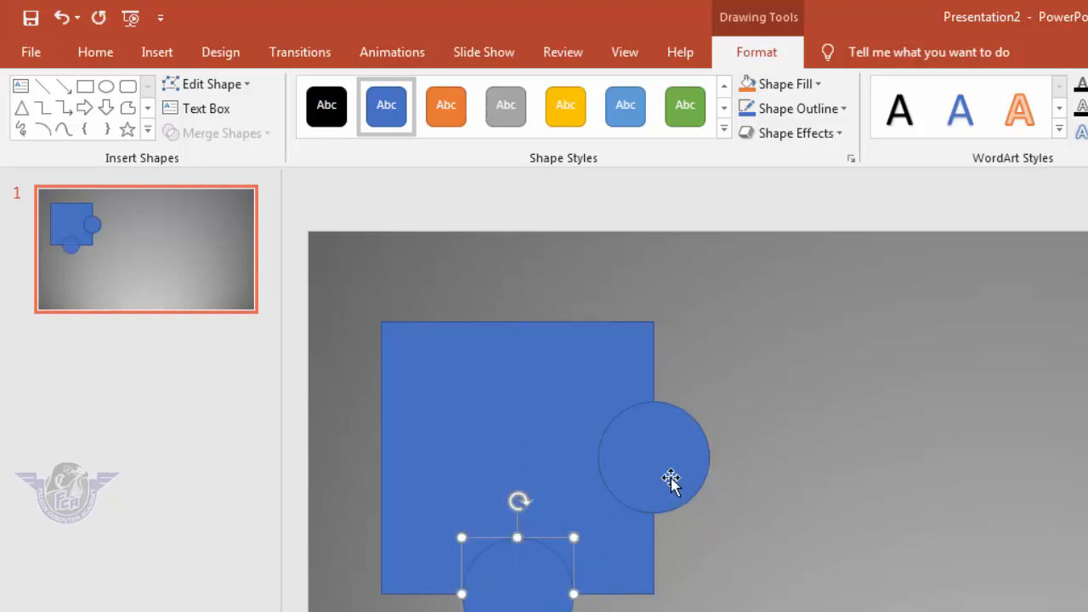
- Merge the circle on the right edge with the square using Union
click(671, 481)
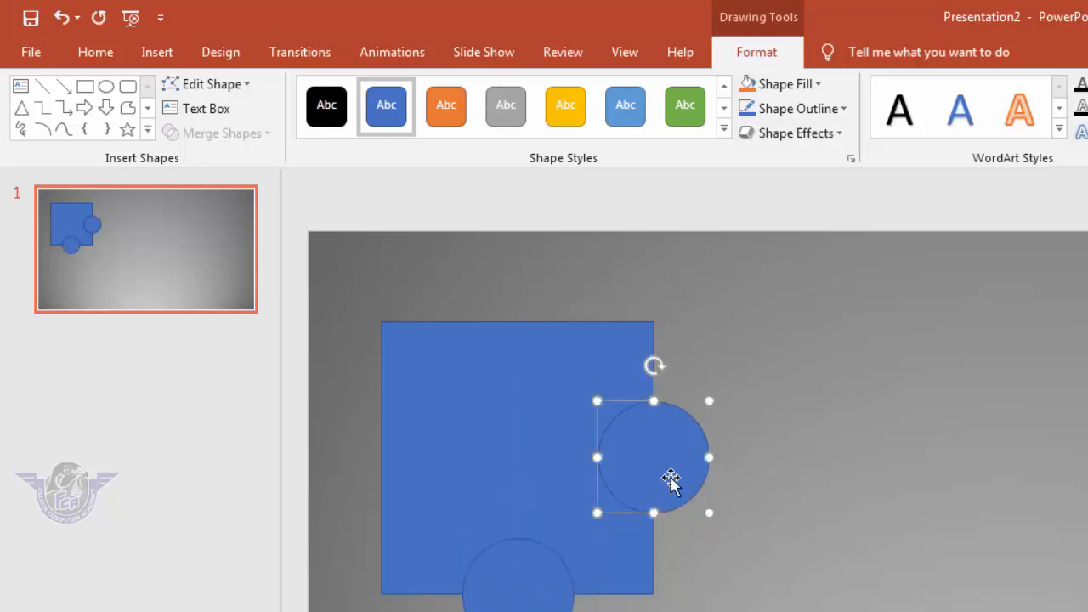
shift+click(485, 380)
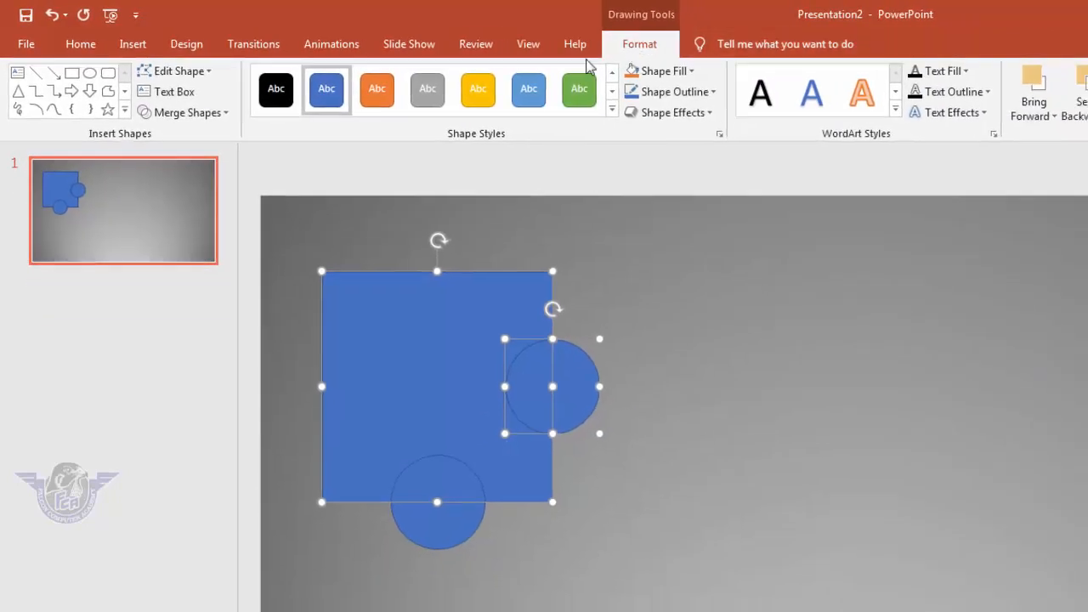
click(226, 118)
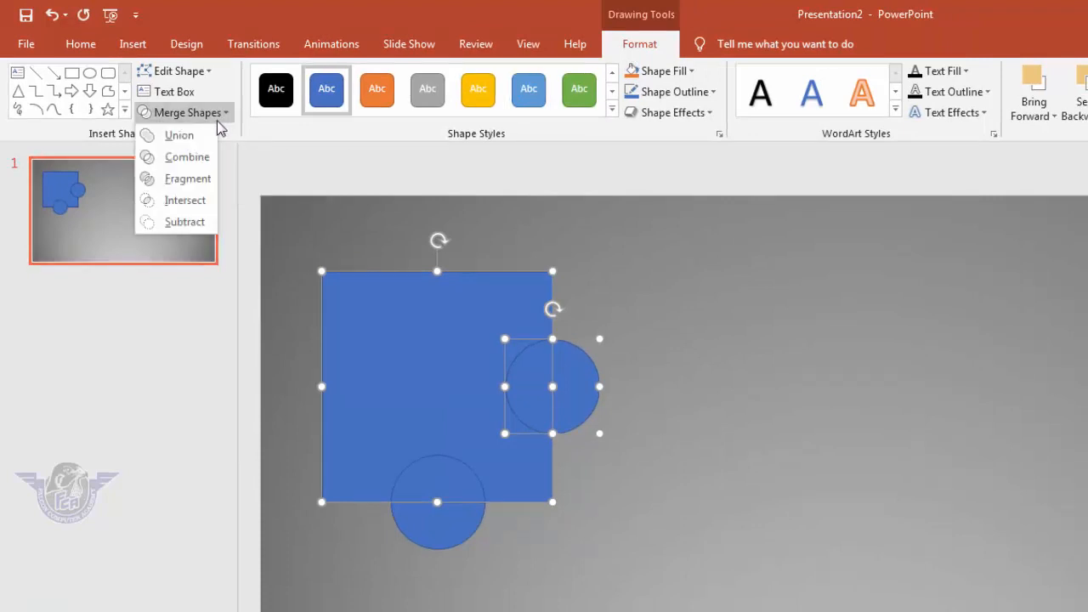
click(196, 139)
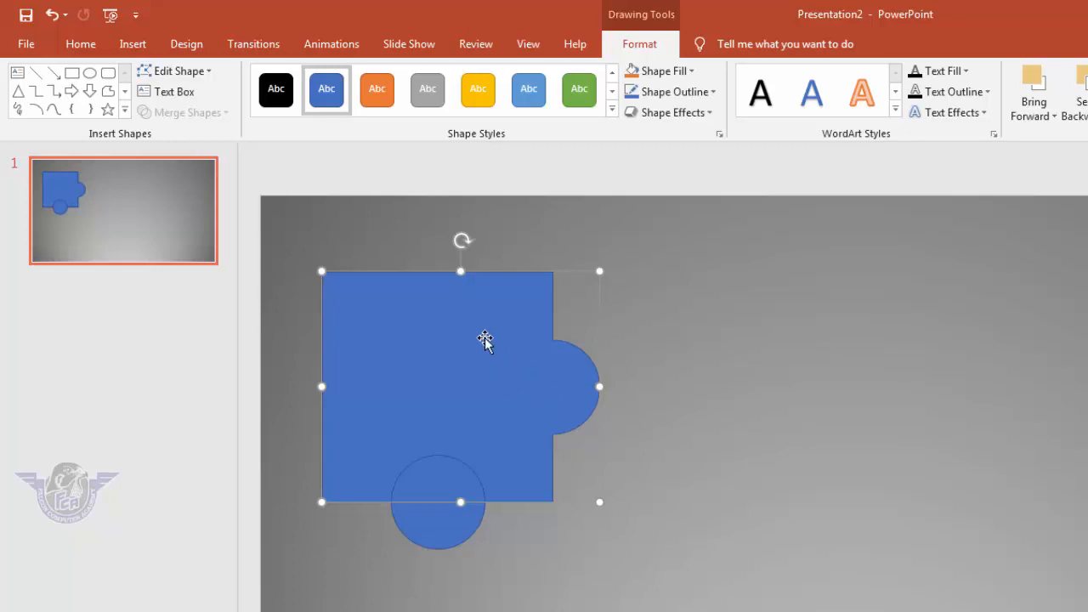
- Subtract the bottom circle from the merged shape to cut a semicircular notch in its lower edge
shift+click(443, 521)
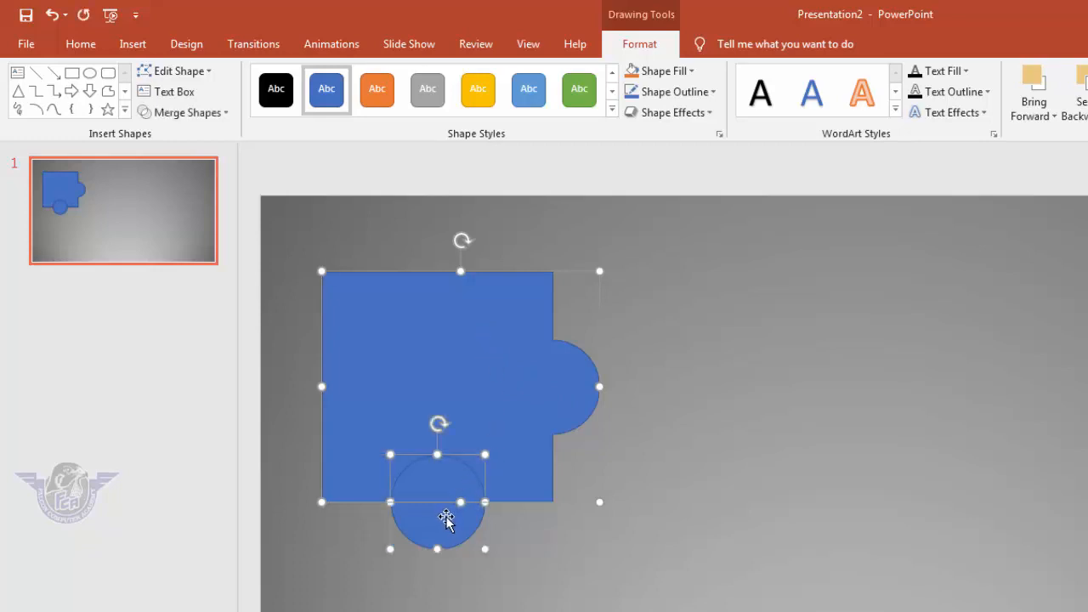
click(224, 117)
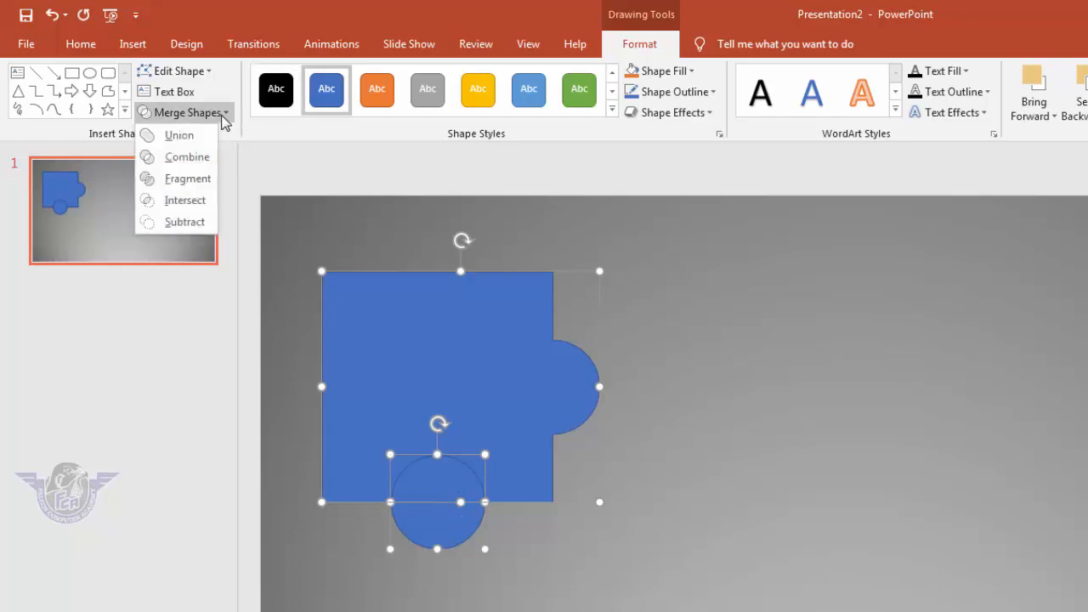
click(196, 222)
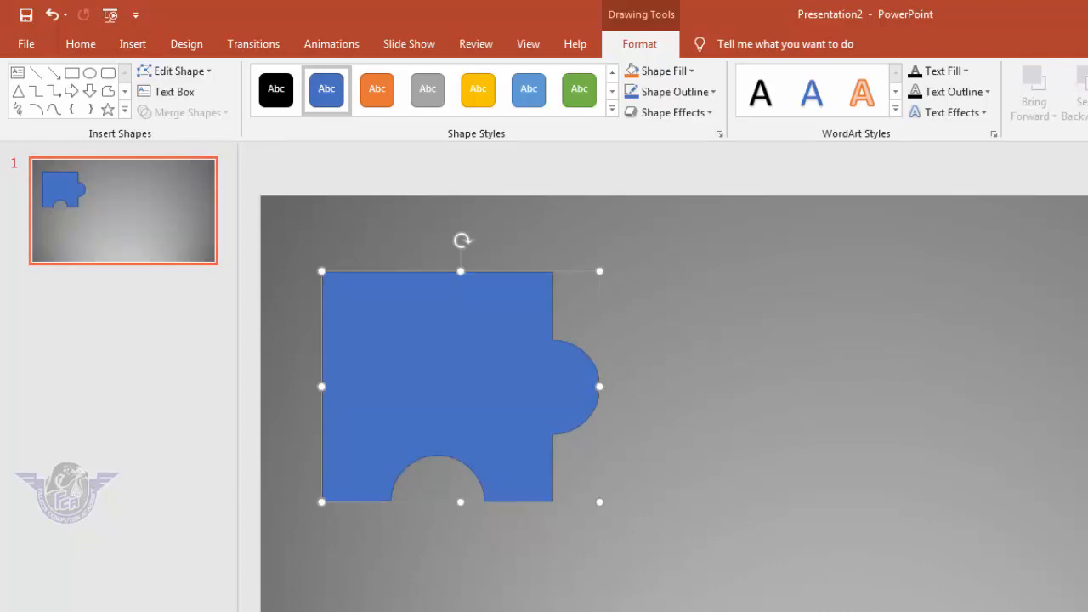
key(Escape)
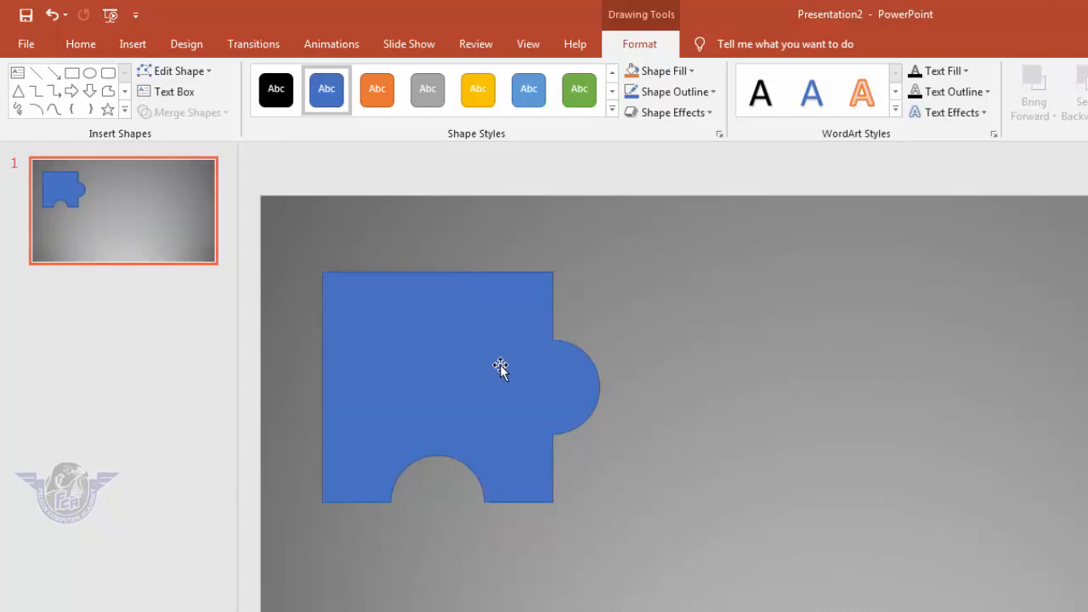
- Duplicate the puzzle piece to its right, rotate the copy right 90°, and fit its notch over the first piece's tab
drag(500, 365, 730, 367)
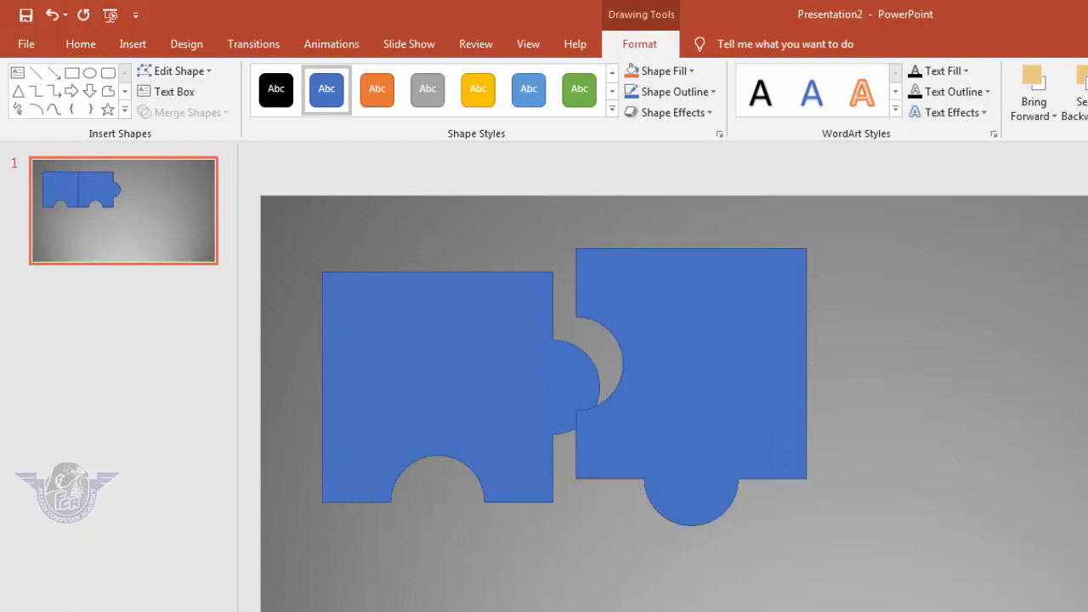
click(1087, 136)
drag(723, 338, 701, 353)
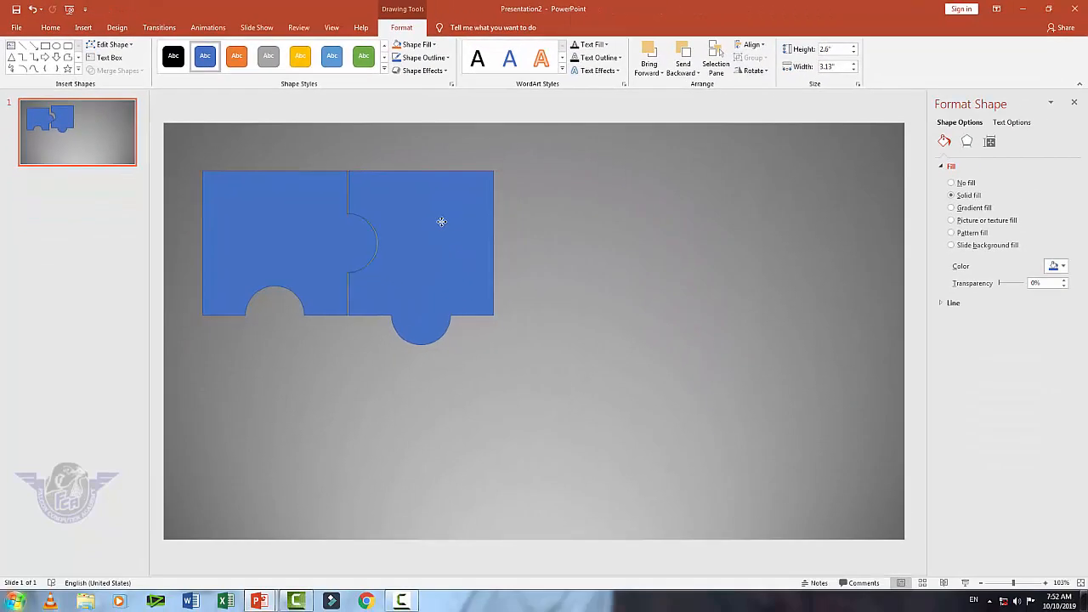
drag(441, 222, 438, 222)
- Duplicate the first puzzle piece below itself, rotate the copy left 90°, and fit its tab into the first piece's bottom notch
click(284, 253)
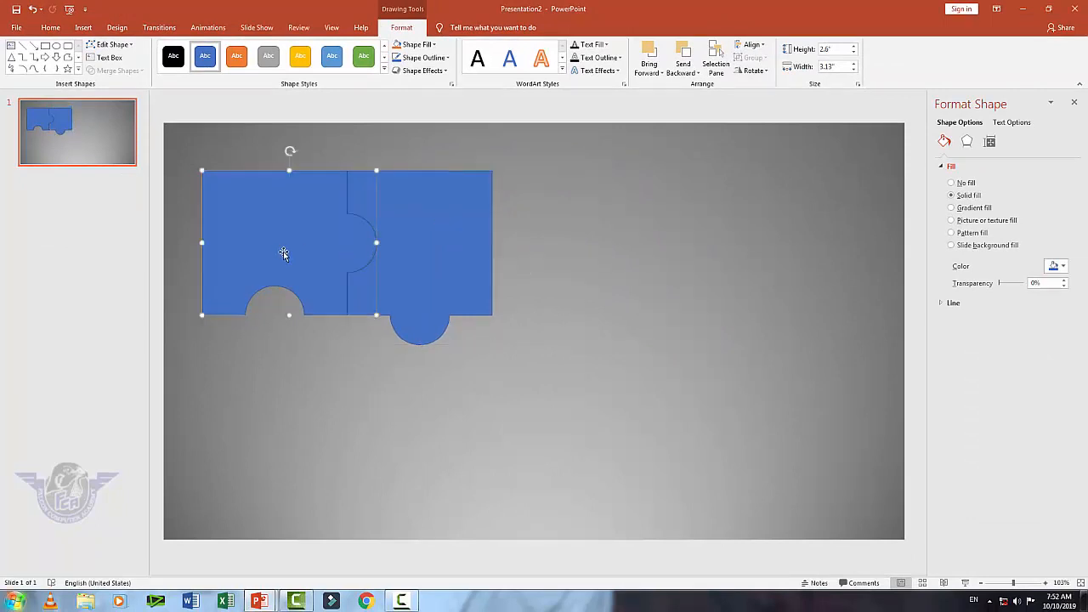
drag(308, 235, 311, 383)
click(757, 70)
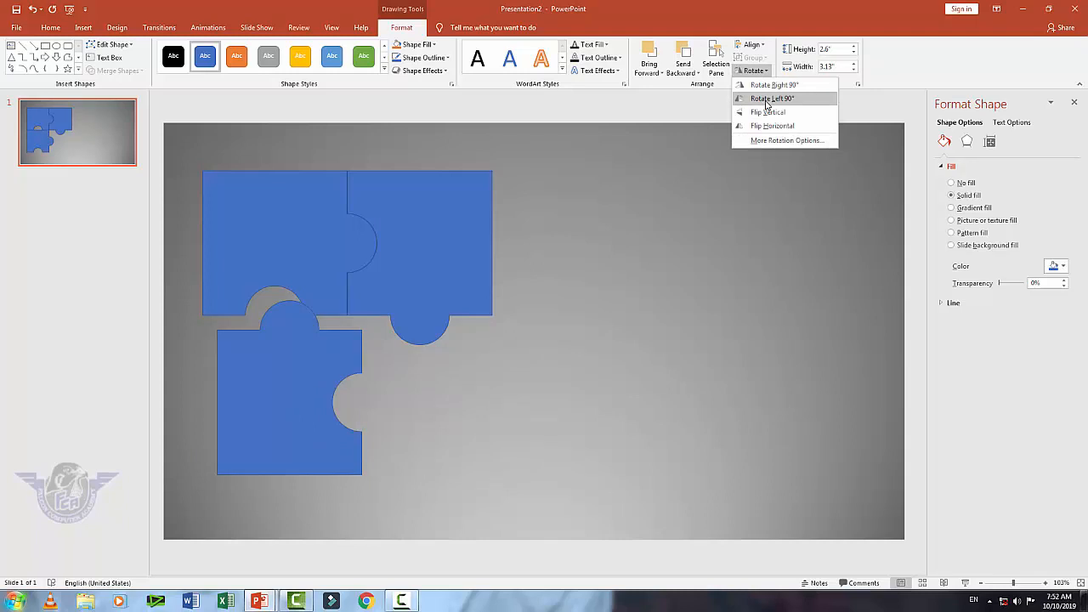
click(768, 98)
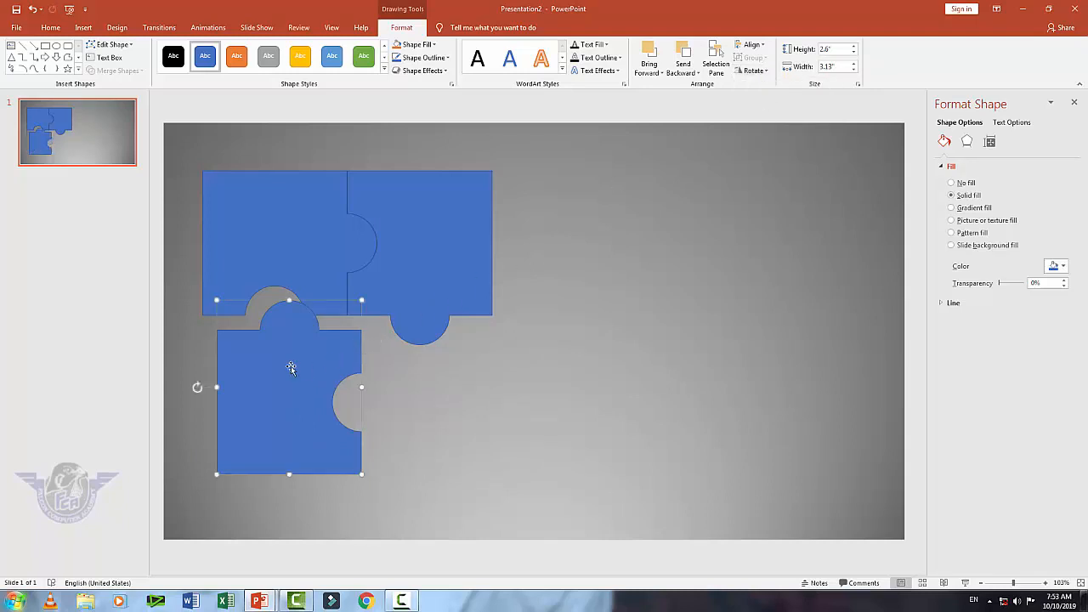
- Duplicate the lower-left piece to its right, rotate the copy left 90°, and fit it in to complete the four-piece square
drag(291, 367, 428, 362)
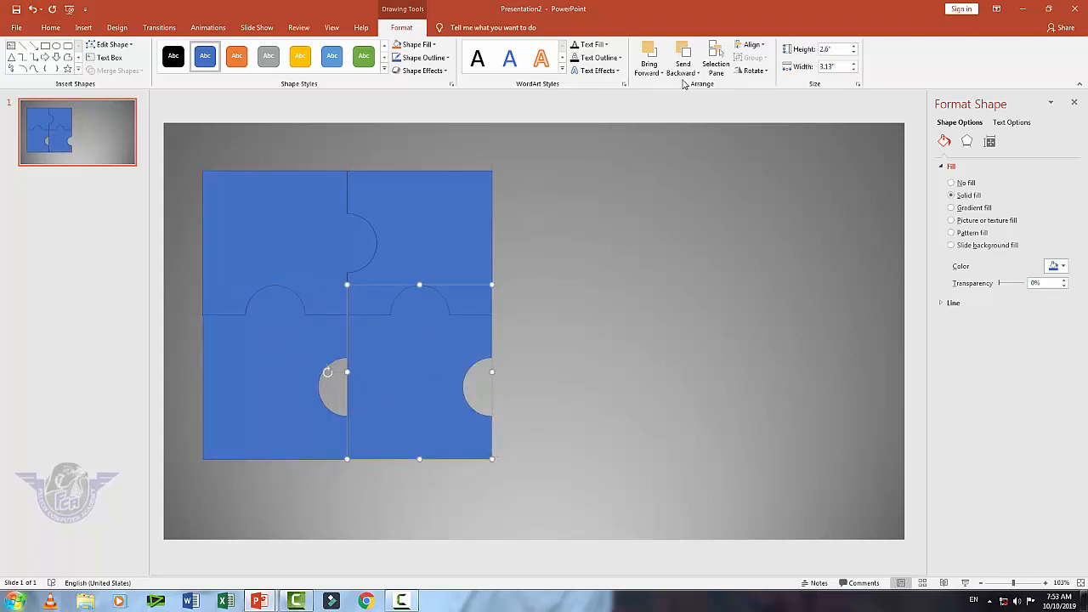
click(754, 70)
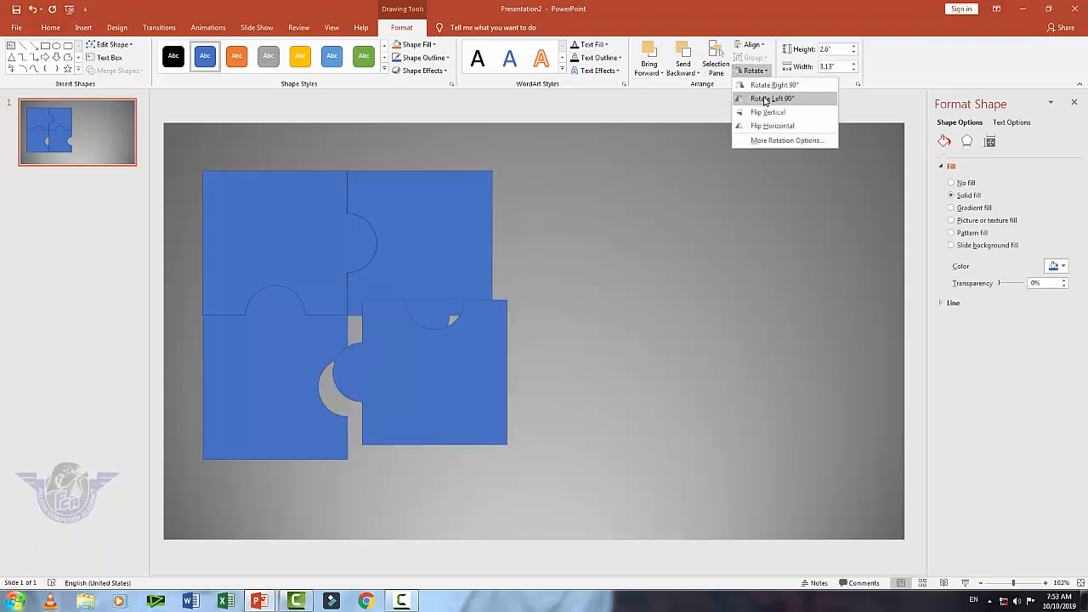
click(765, 99)
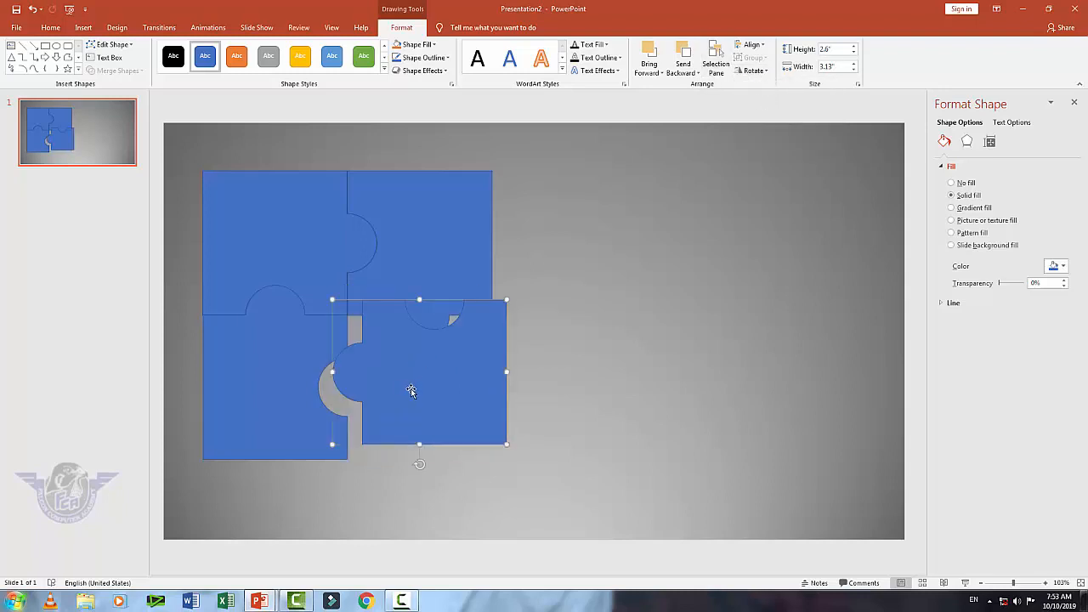
drag(411, 388, 396, 402)
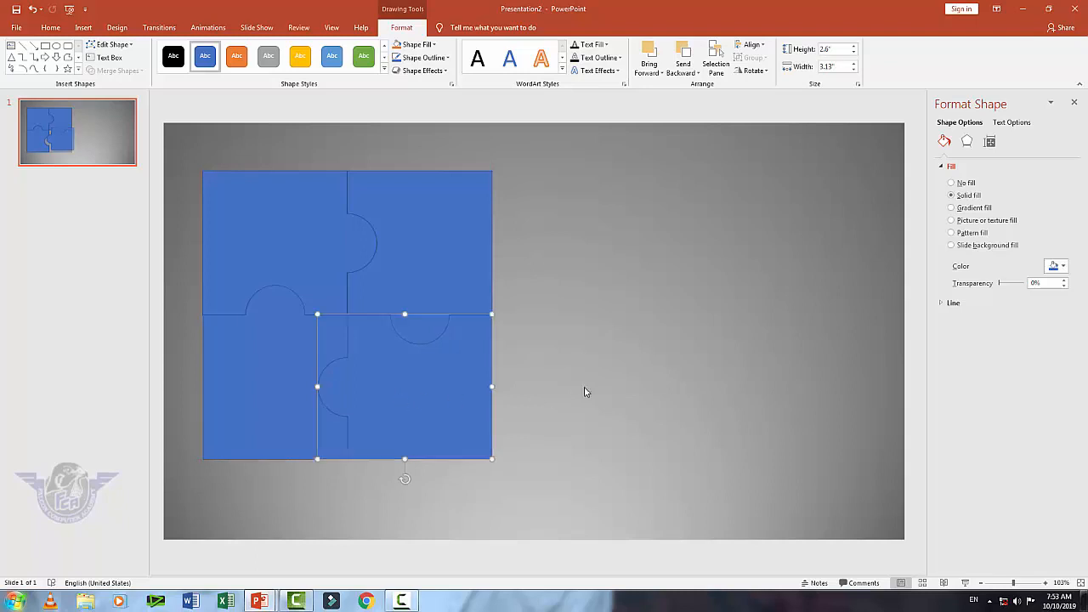
click(598, 384)
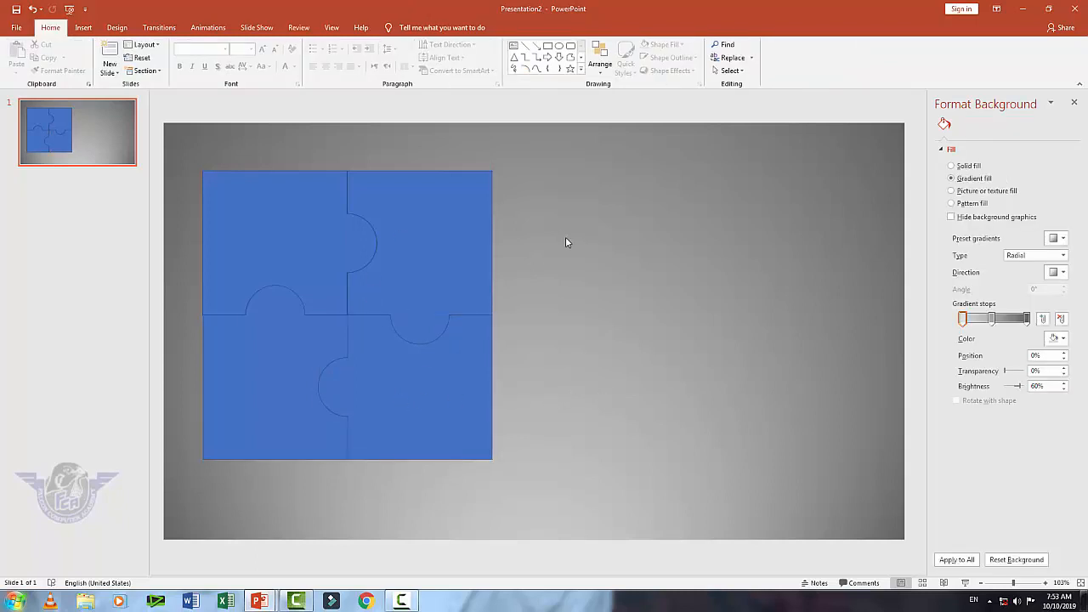
- Move all four puzzle pieces together to the right half of the slide, keeping them assembled
click(283, 226)
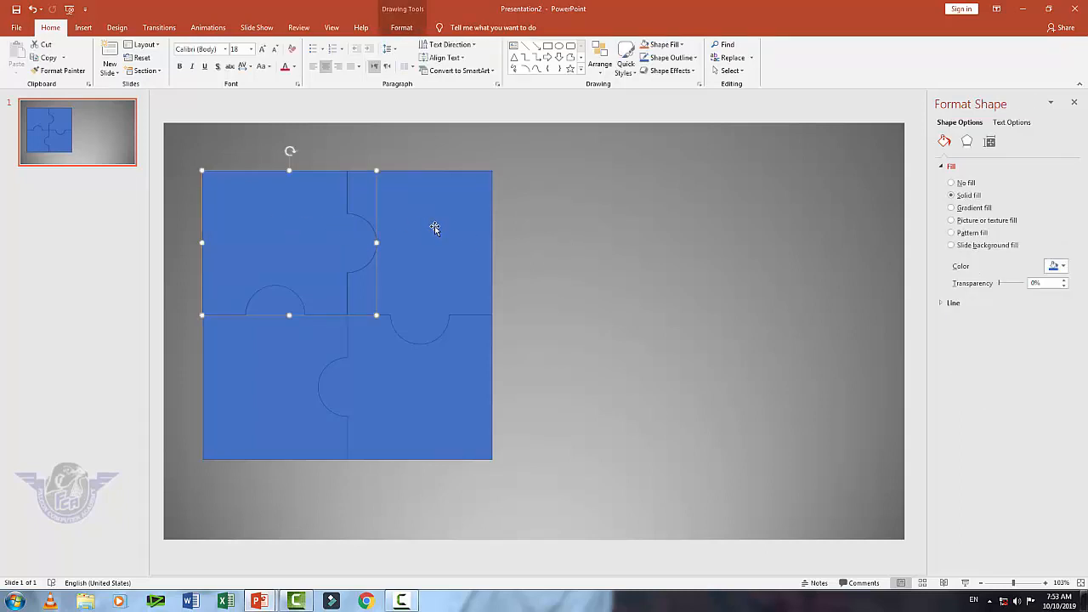
shift+click(434, 223)
shift+click(433, 372)
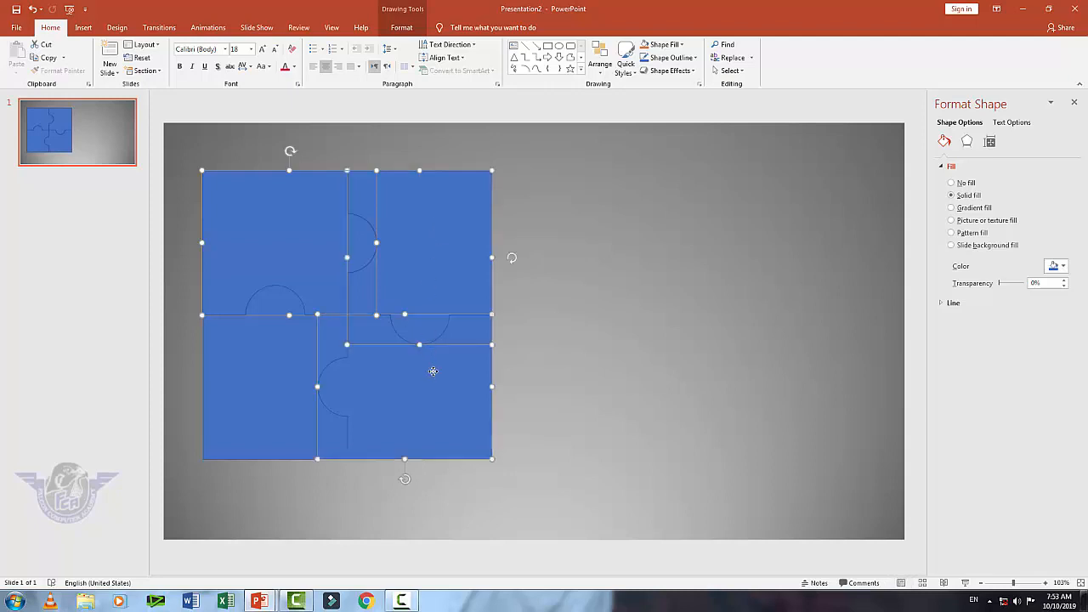
shift+click(263, 402)
drag(378, 295, 768, 267)
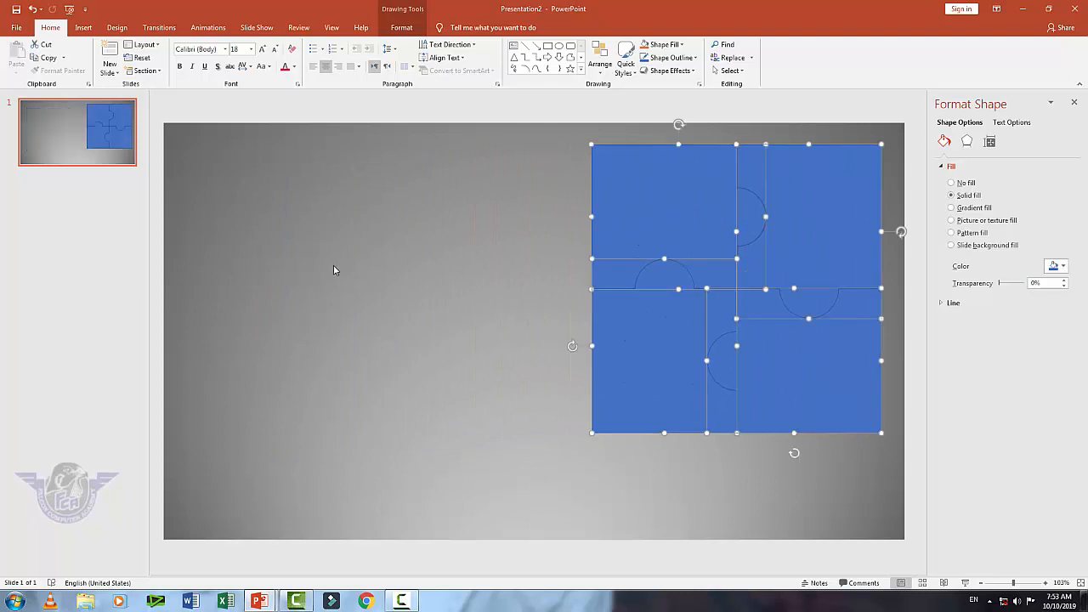
click(334, 271)
- Insert the picture 2018_06_06B.jpg from the Wallpaper subfolder of the Wallpaper folder on Local Disk - Unlabeled Volume 1
click(87, 30)
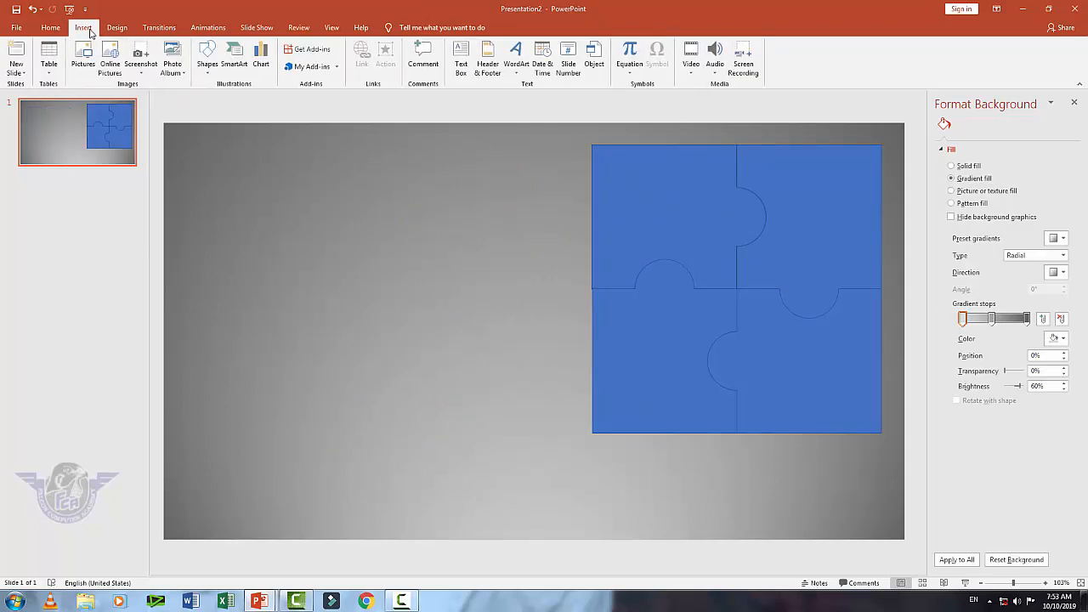
click(89, 58)
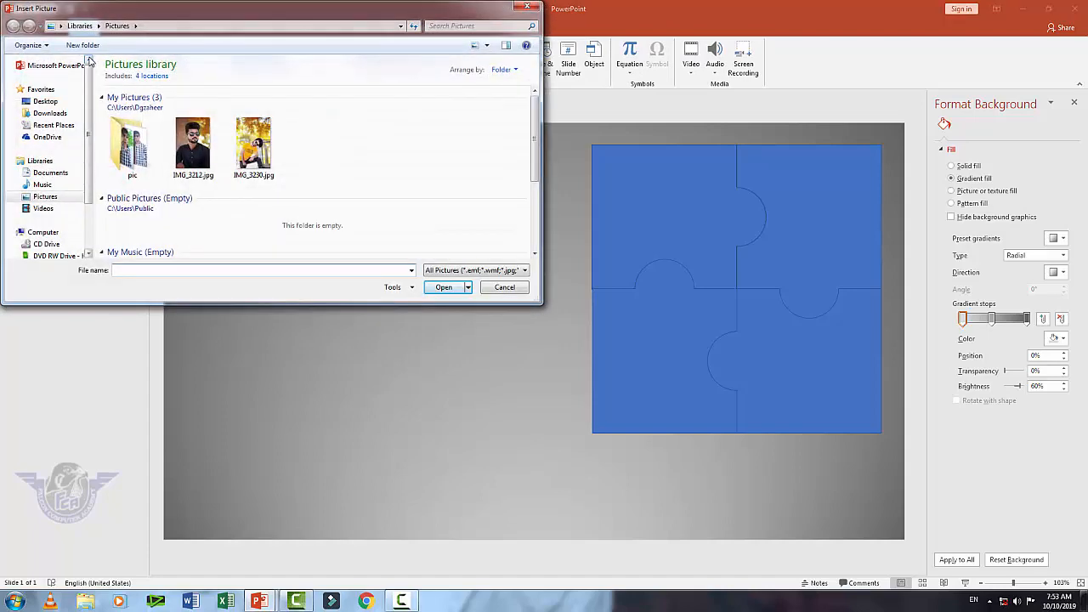
drag(89, 197, 89, 214)
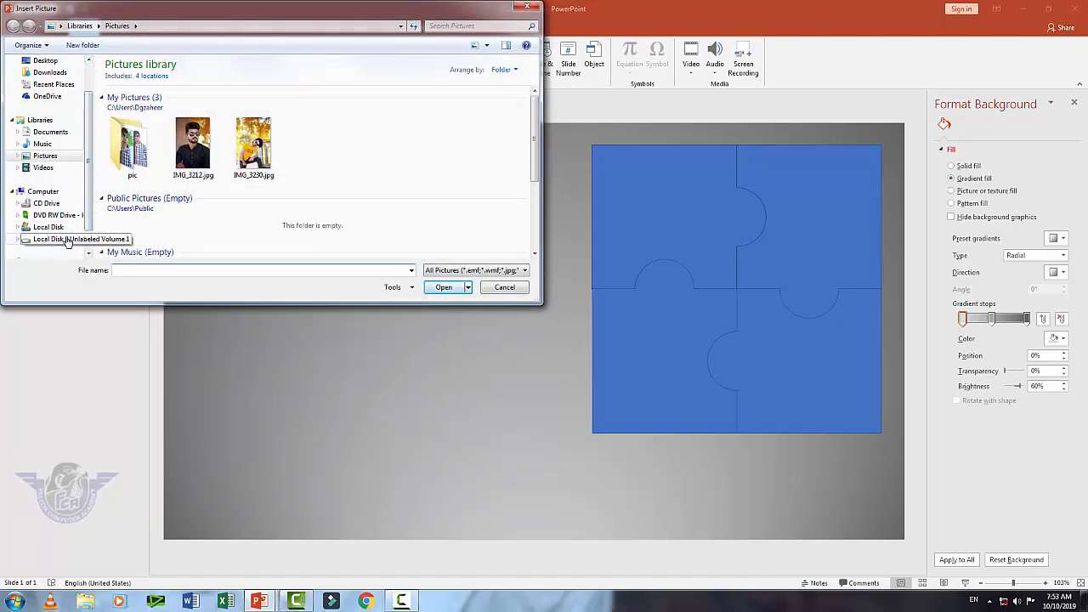
click(68, 241)
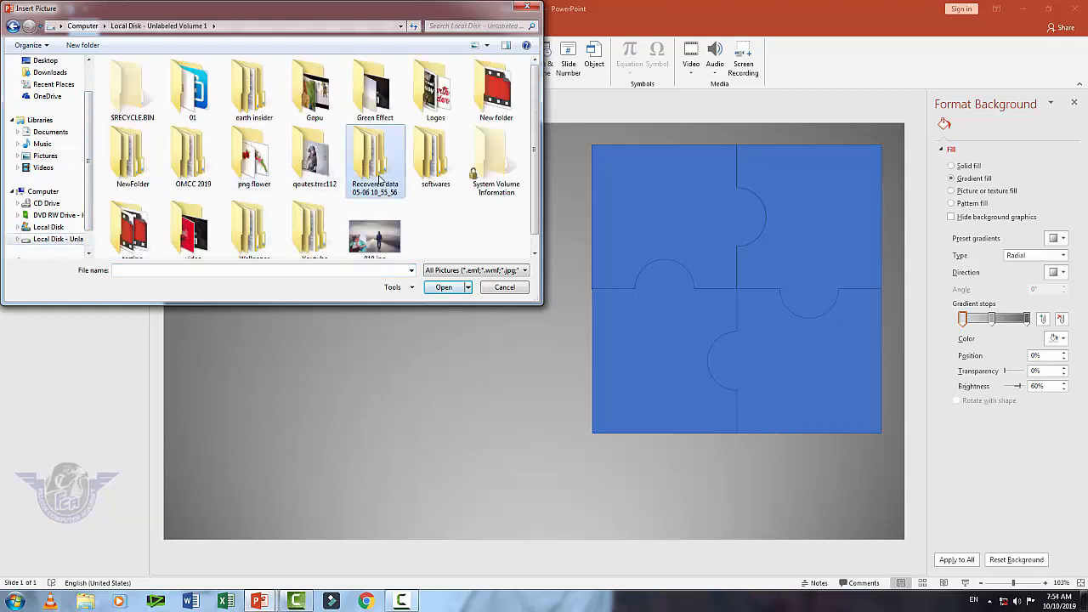
scroll(256, 213, down, 1)
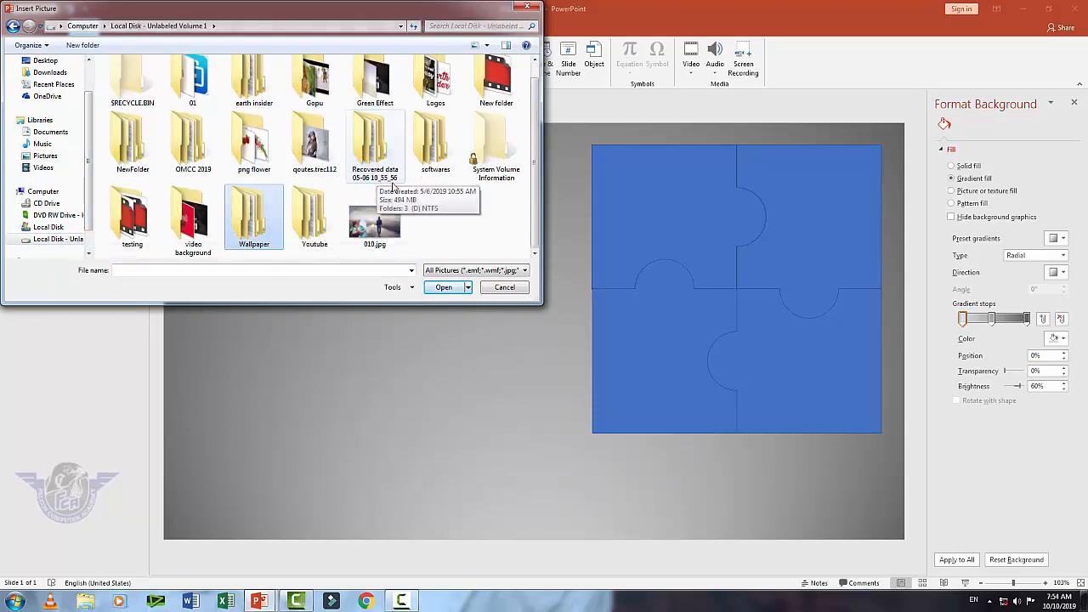
double_click(247, 229)
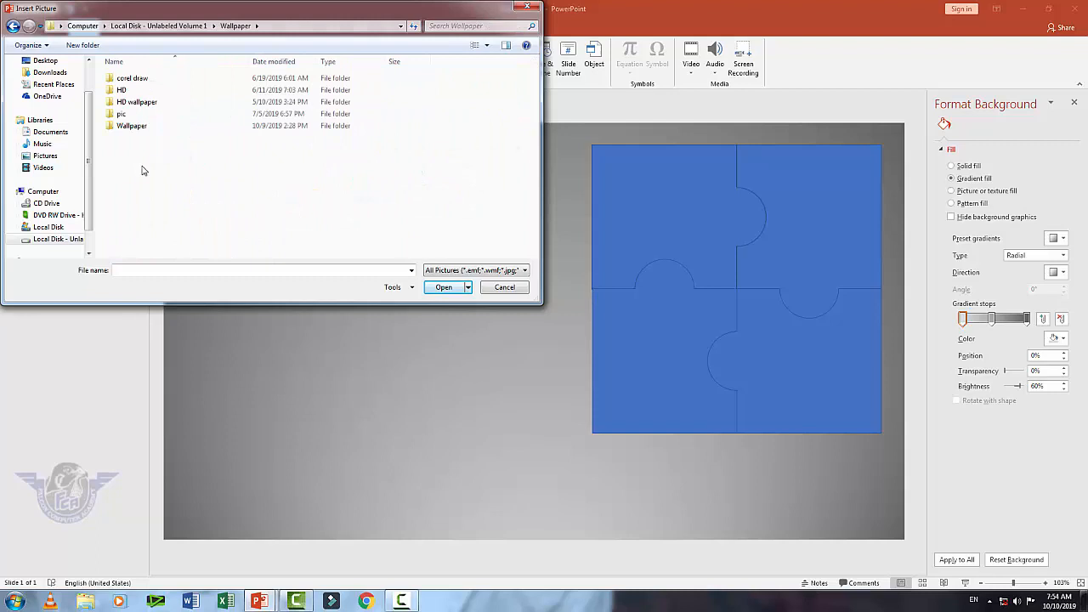
double_click(128, 125)
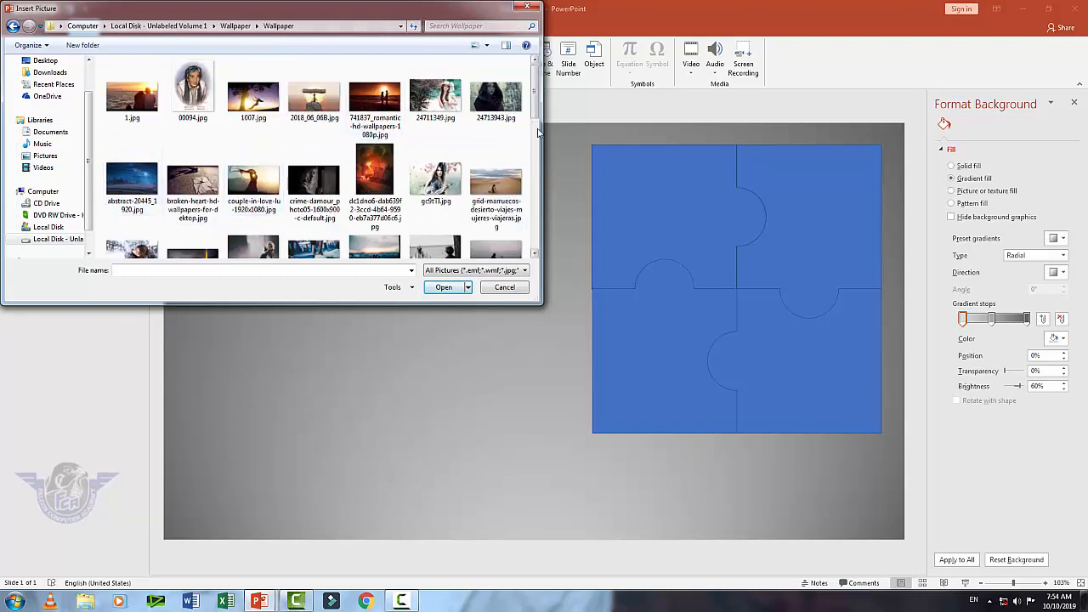
mouse_move(536, 109)
mouse_down()
mouse_move(534, 168)
mouse_move(529, 100)
mouse_up()
click(314, 108)
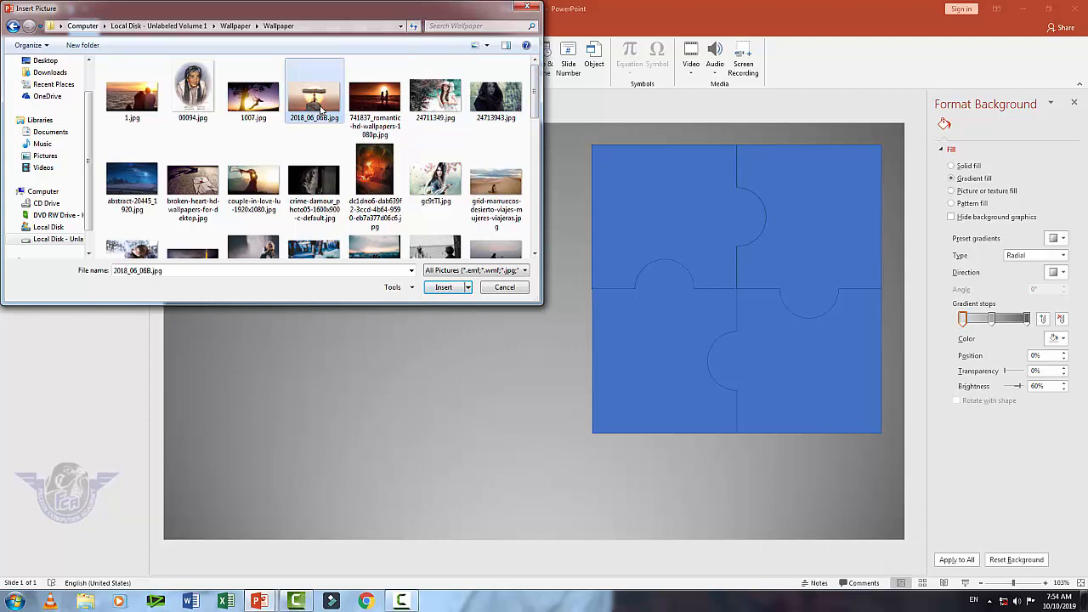
click(444, 287)
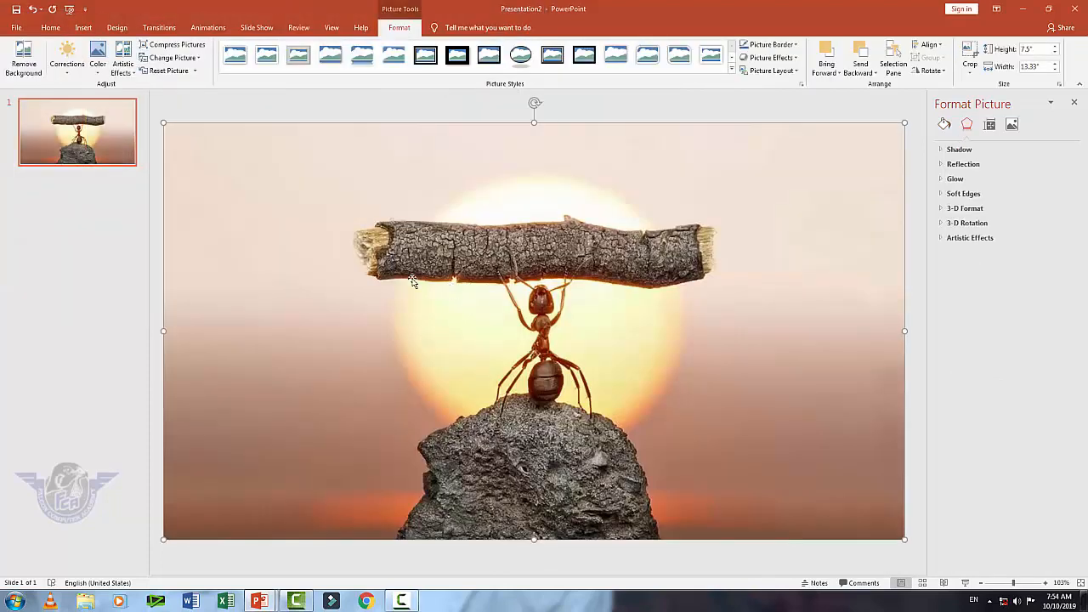
- Resize the ant picture to about 5.19" high by 9.23" wide and place it over the puzzle, matching the puzzle's height
drag(164, 123, 522, 324)
drag(719, 507, 734, 325)
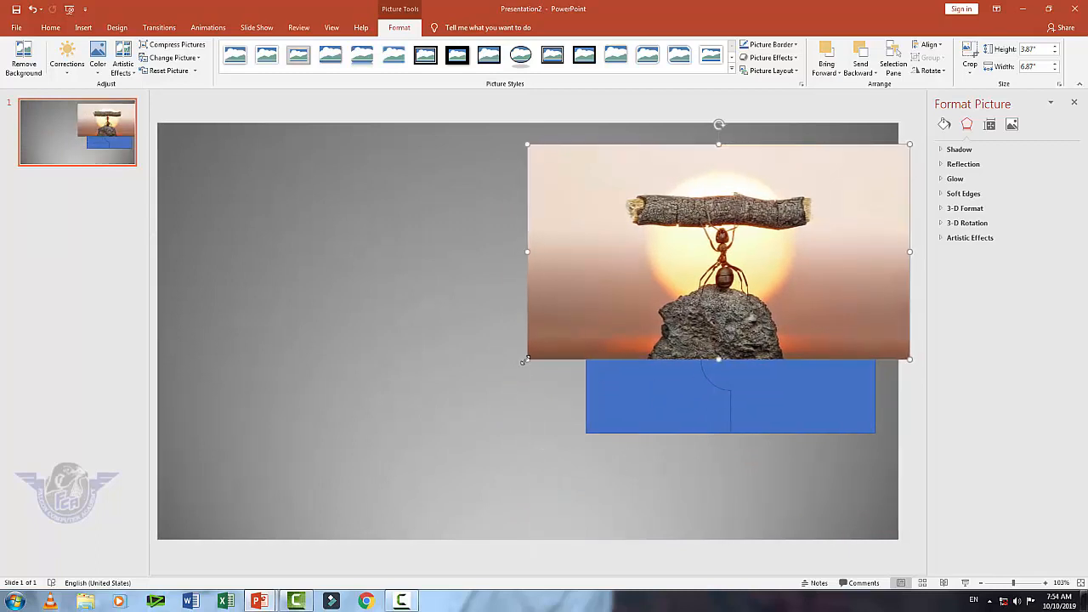
drag(525, 361, 447, 430)
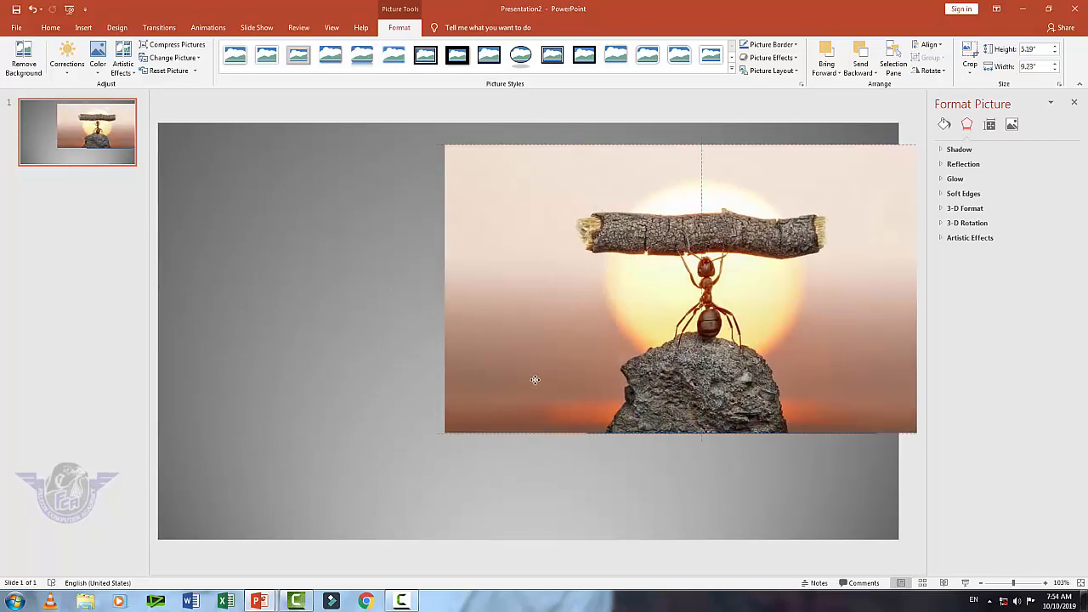